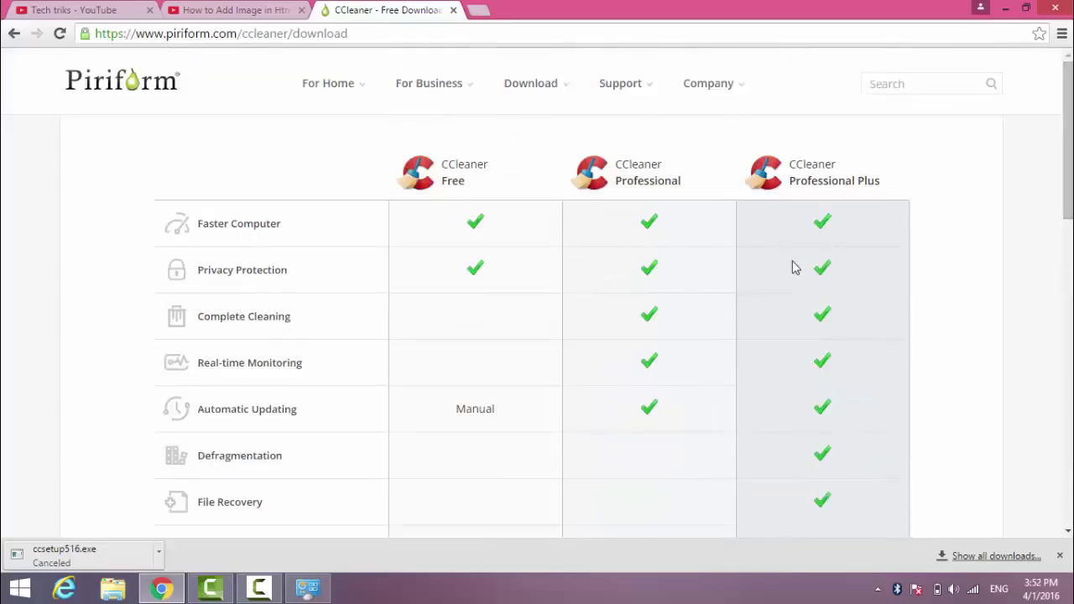
Start downloading the free CCleaner edition from its Piriform.com link.
left_click_drag(1067, 92, 1066, 214)
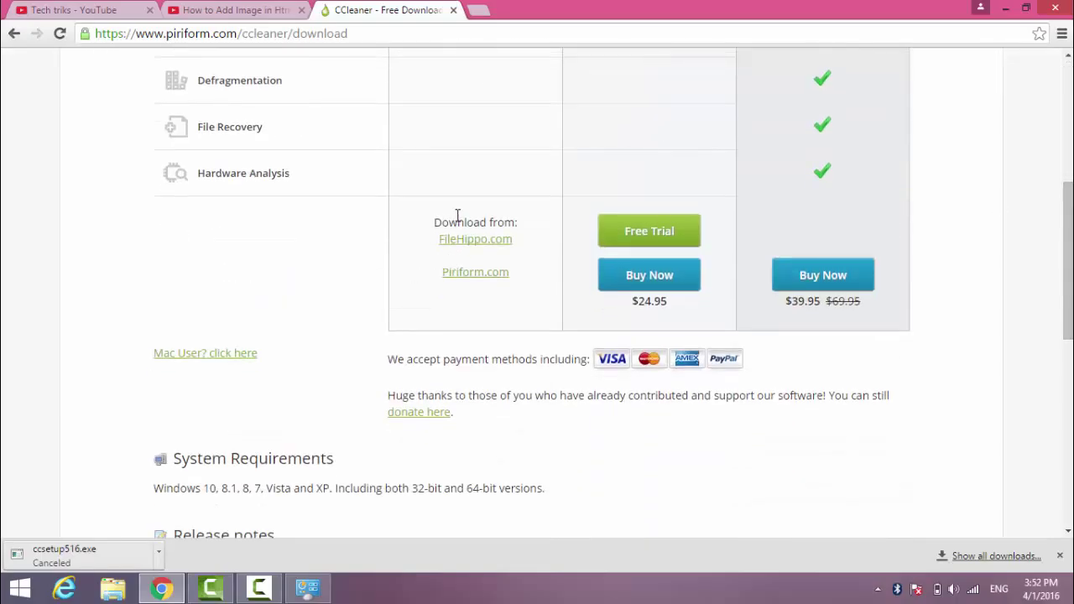
left_click_drag(397, 205, 534, 315)
mouse_move(418, 218)
left_mouse_down()
mouse_move(448, 242)
mouse_move(526, 251)
left_mouse_up()
mouse_move(408, 252)
left_mouse_down()
mouse_move(470, 283)
mouse_move(522, 292)
mouse_move(513, 287)
left_mouse_up()
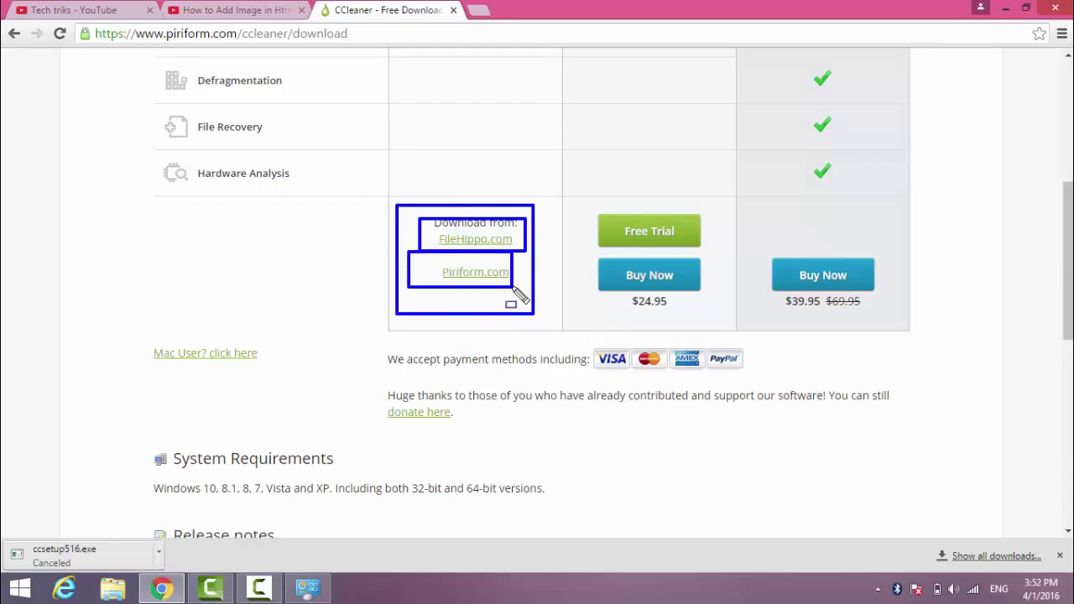
key("e")
key("Escape")
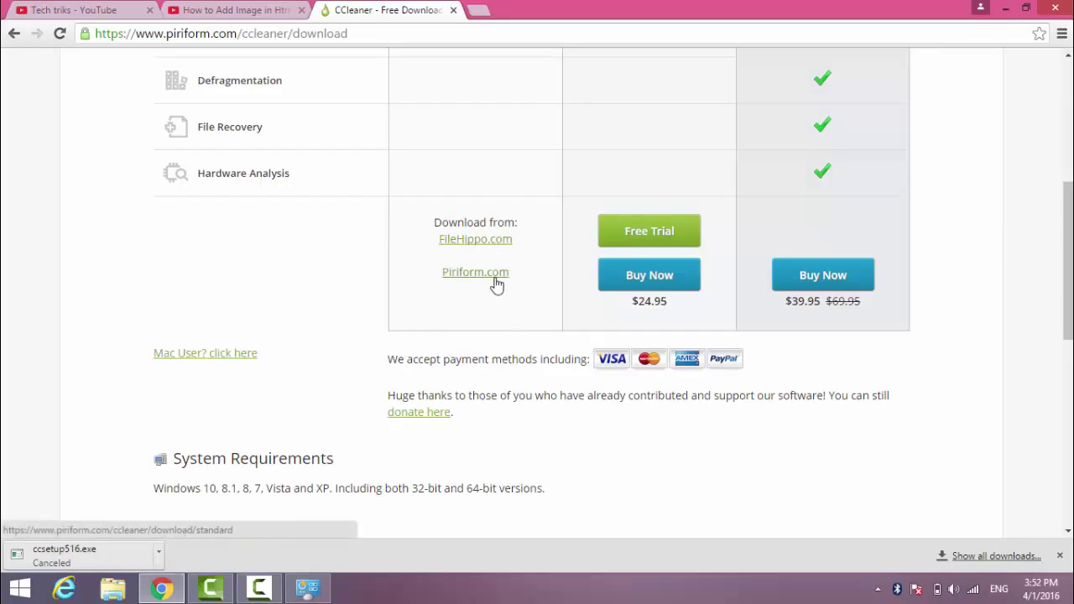
left_click(493, 282)
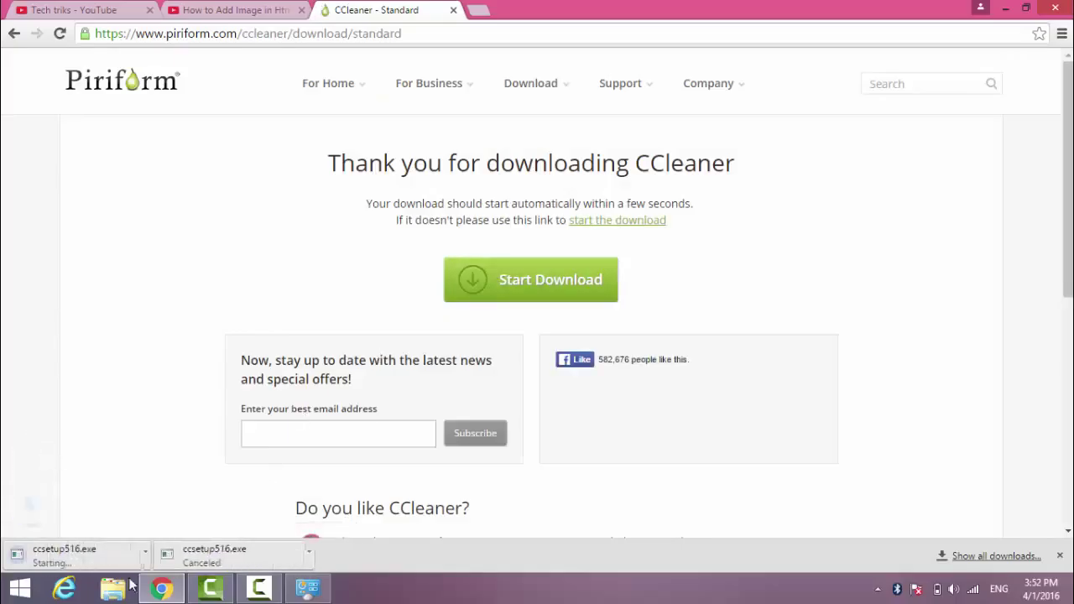
Cancel the running download of ccsetup516.exe.
left_click(157, 557)
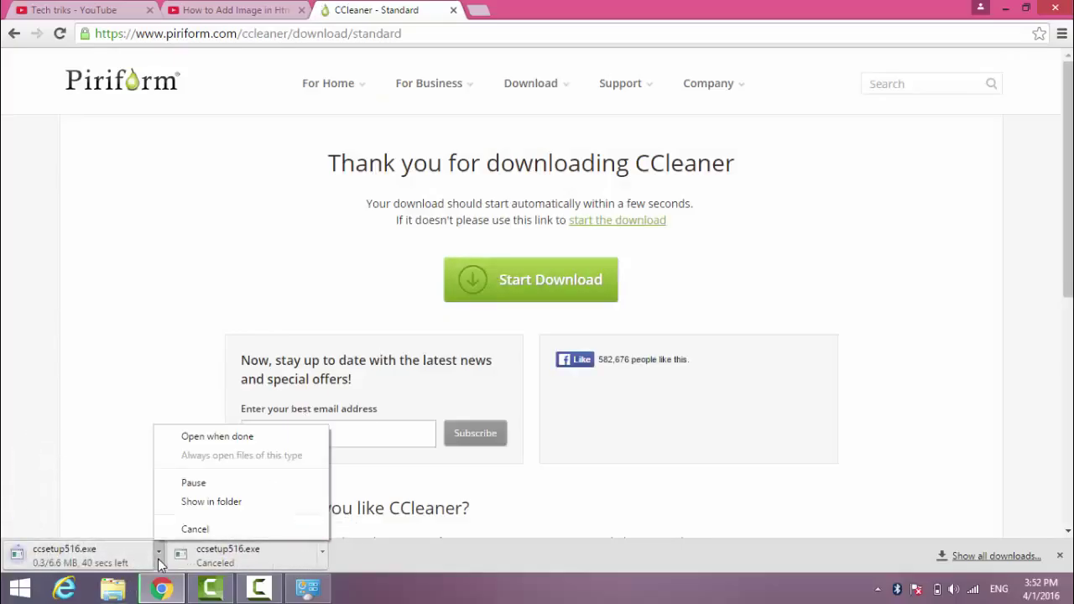
left_click(197, 529)
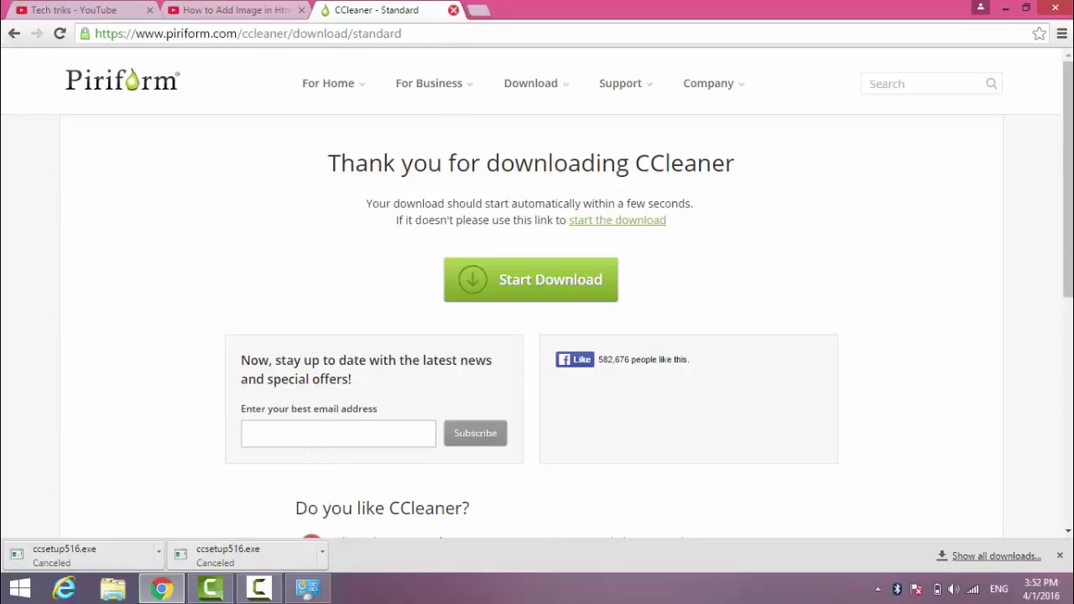
Minimize the browser and open the CCleaner program installed on the desktop.
left_click(1003, 5)
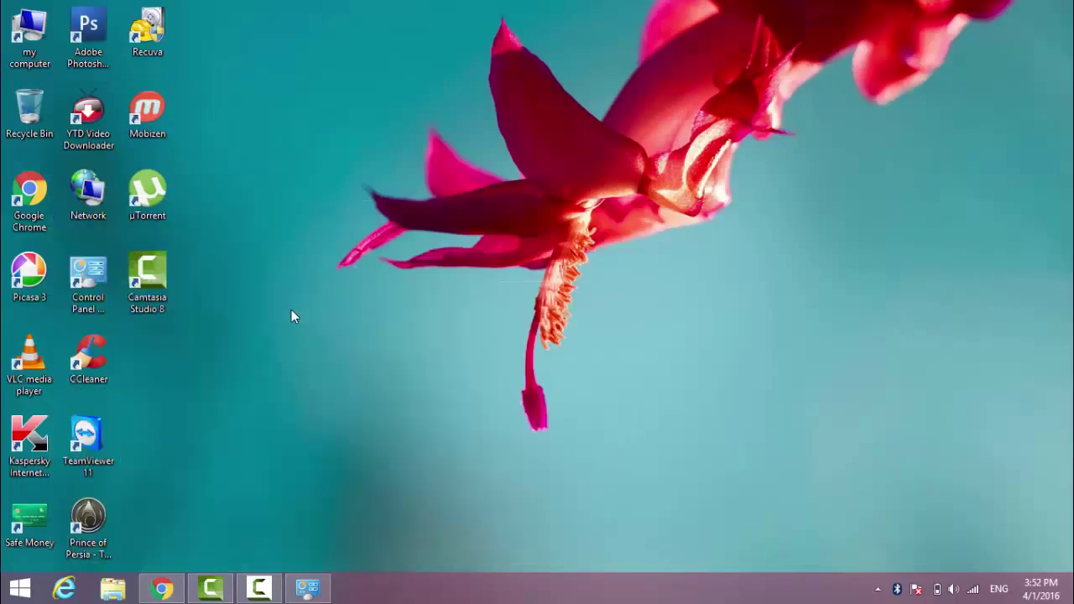
left_click_drag(65, 316, 141, 386)
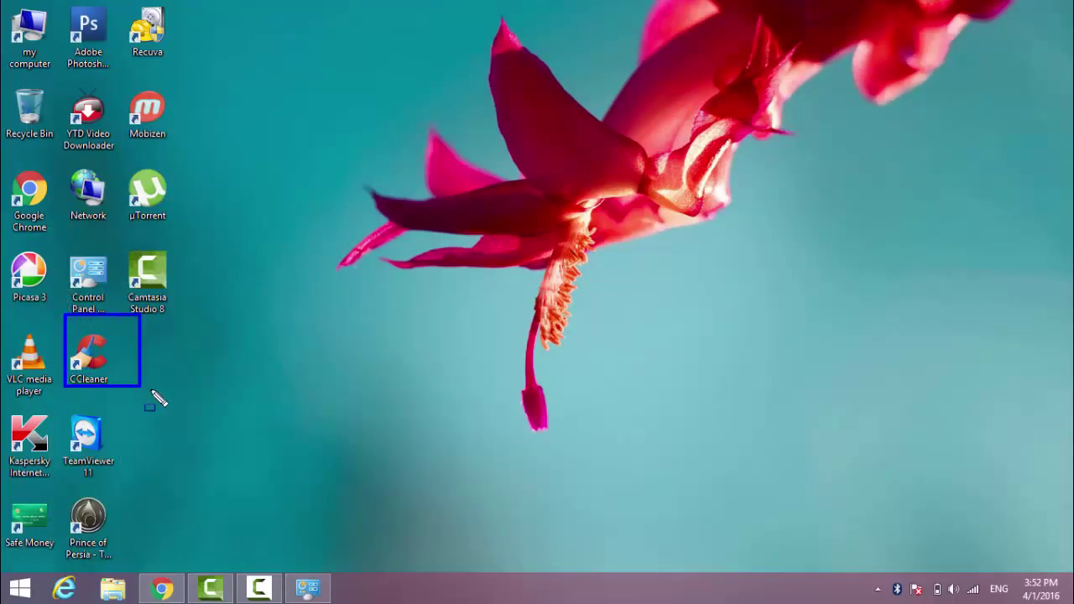
left_click_drag(55, 319, 145, 412)
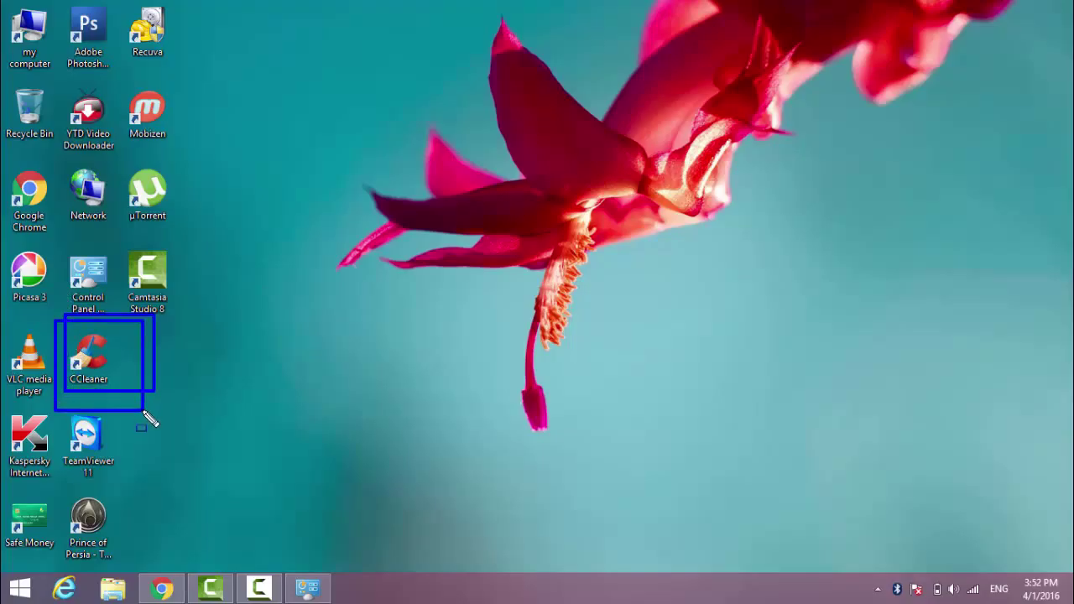
key("e")
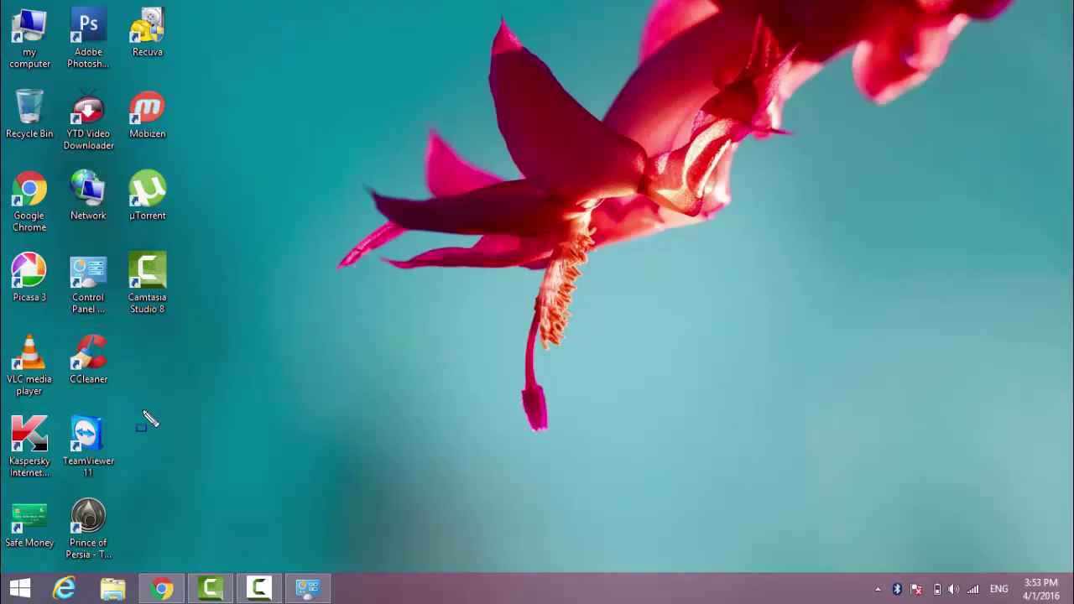
double_click(96, 375)
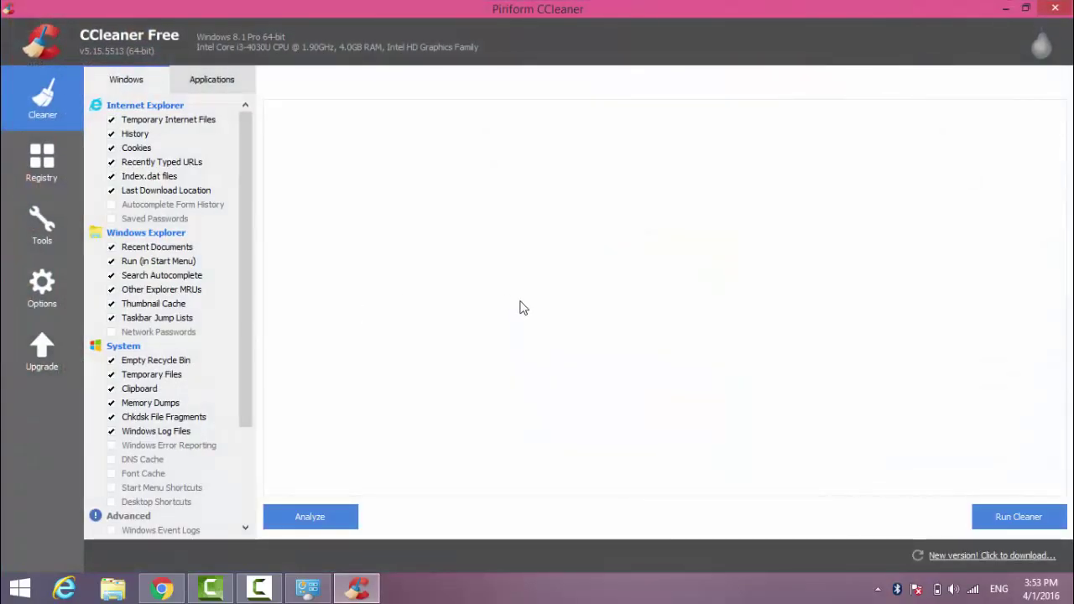
Examine the version and system information in the header and the main sections and controls of the Cleaner window.
mouse_move(12, 12)
left_mouse_down()
mouse_move(437, 124)
mouse_move(693, 130)
left_mouse_up()
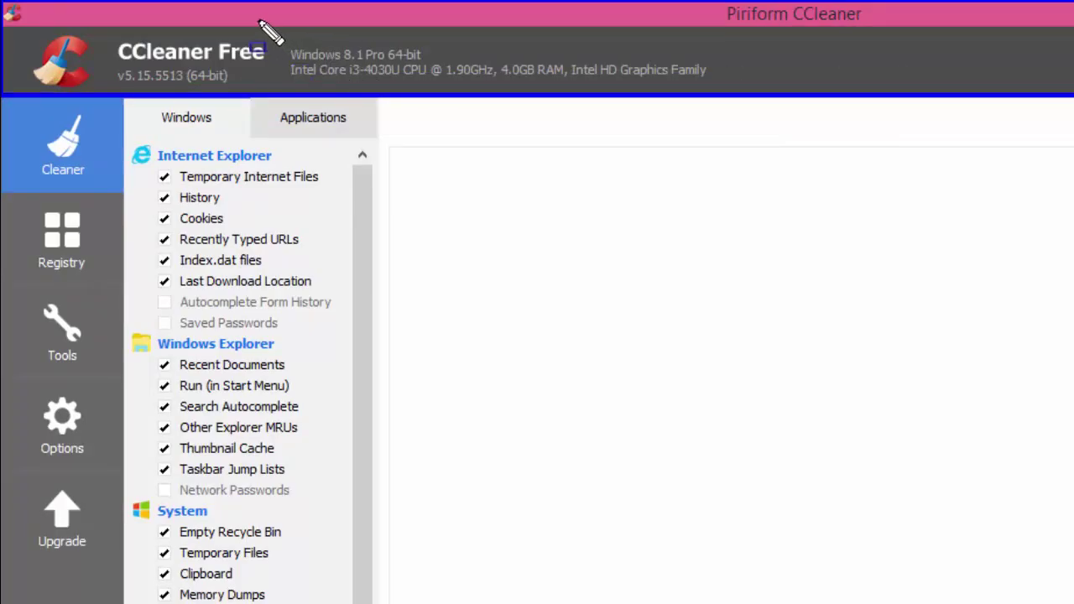
mouse_move(262, 28)
left_mouse_down()
mouse_move(367, 74)
mouse_move(483, 96)
mouse_move(732, 94)
left_mouse_up()
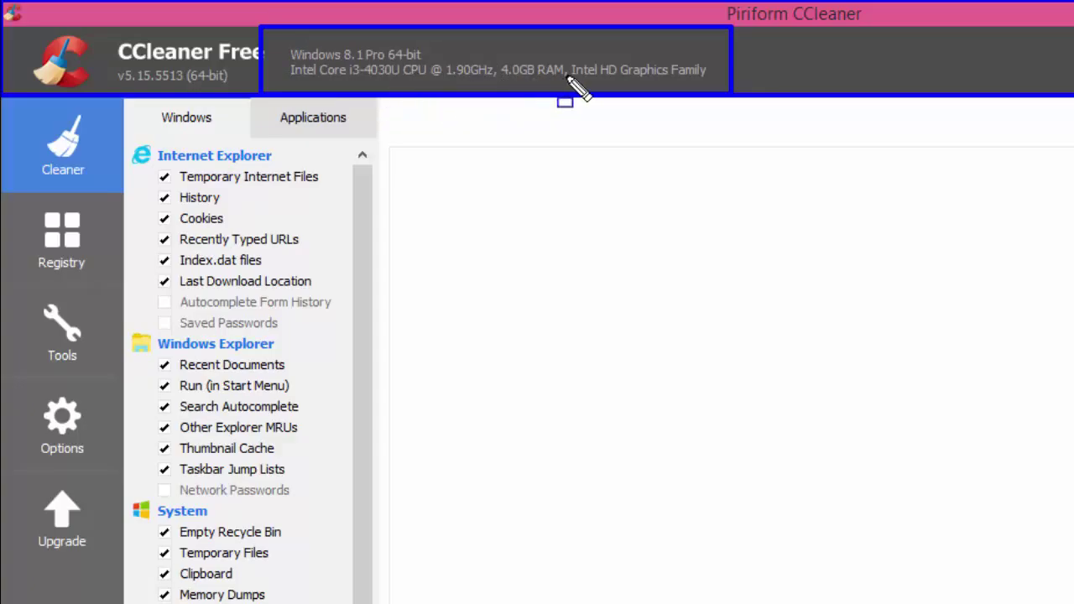
left_click_drag(563, 41, 767, 103)
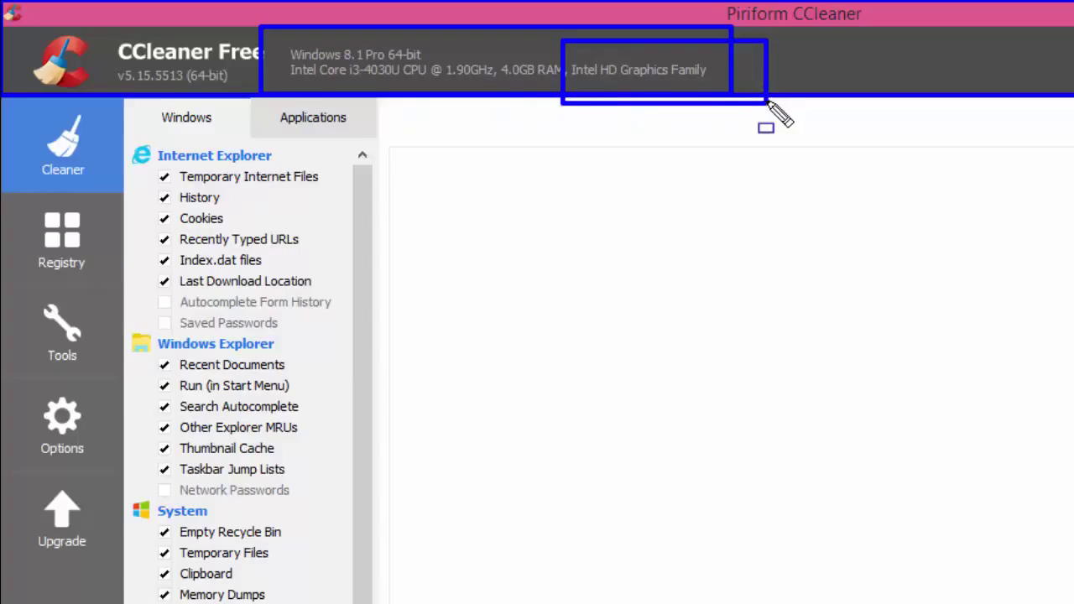
key("e")
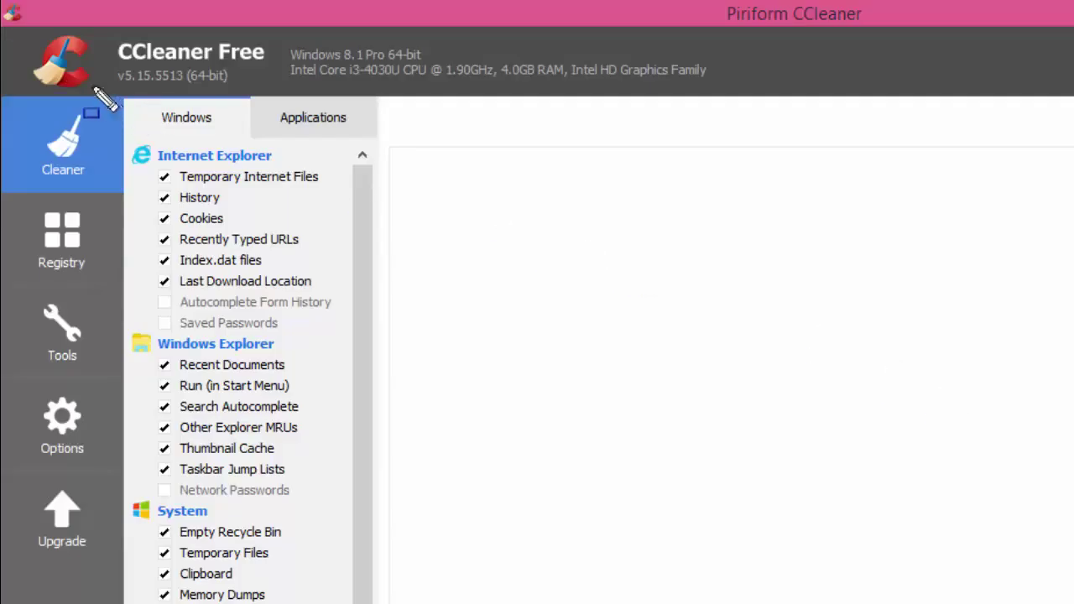
mouse_move(12, 14)
left_mouse_down()
mouse_move(216, 77)
mouse_move(276, 80)
mouse_move(278, 91)
left_mouse_up()
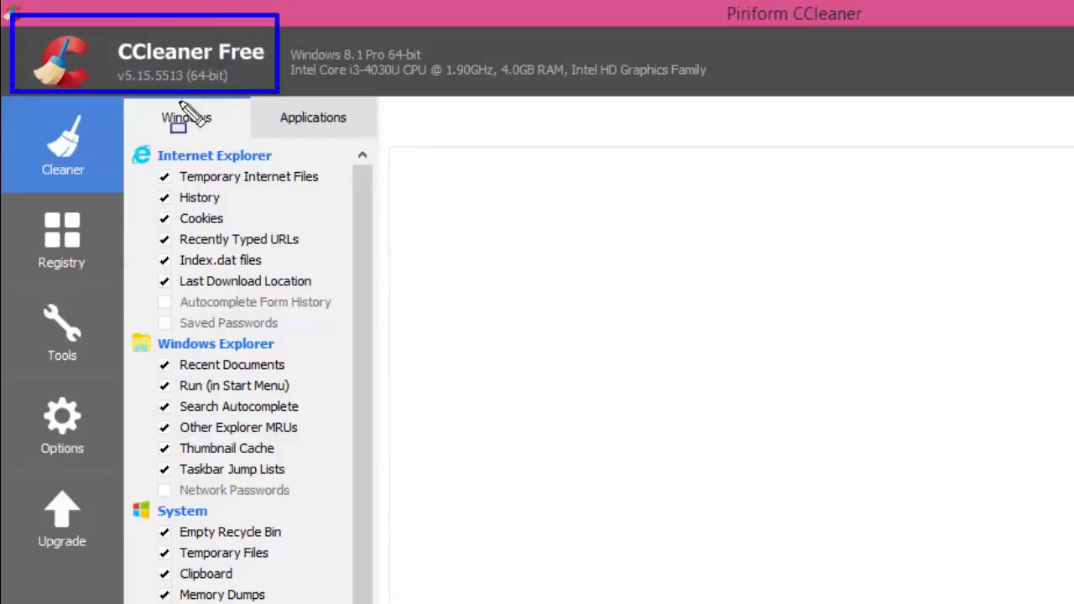
mouse_move(123, 98)
left_mouse_down()
mouse_move(260, 139)
mouse_move(385, 151)
left_mouse_up()
mouse_move(125, 99)
left_mouse_down()
mouse_move(174, 134)
mouse_move(238, 140)
left_mouse_up()
mouse_move(245, 95)
left_mouse_down()
mouse_move(289, 143)
mouse_move(380, 145)
left_mouse_up()
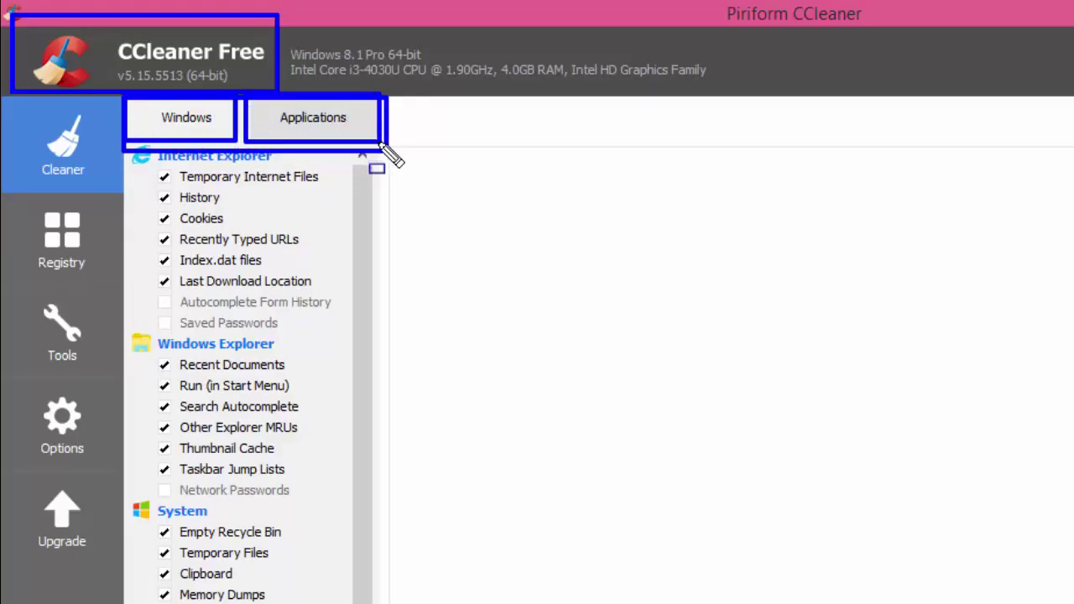
mouse_move(3, 97)
left_mouse_down()
mouse_move(96, 447)
mouse_move(118, 603)
mouse_move(127, 603)
left_mouse_up()
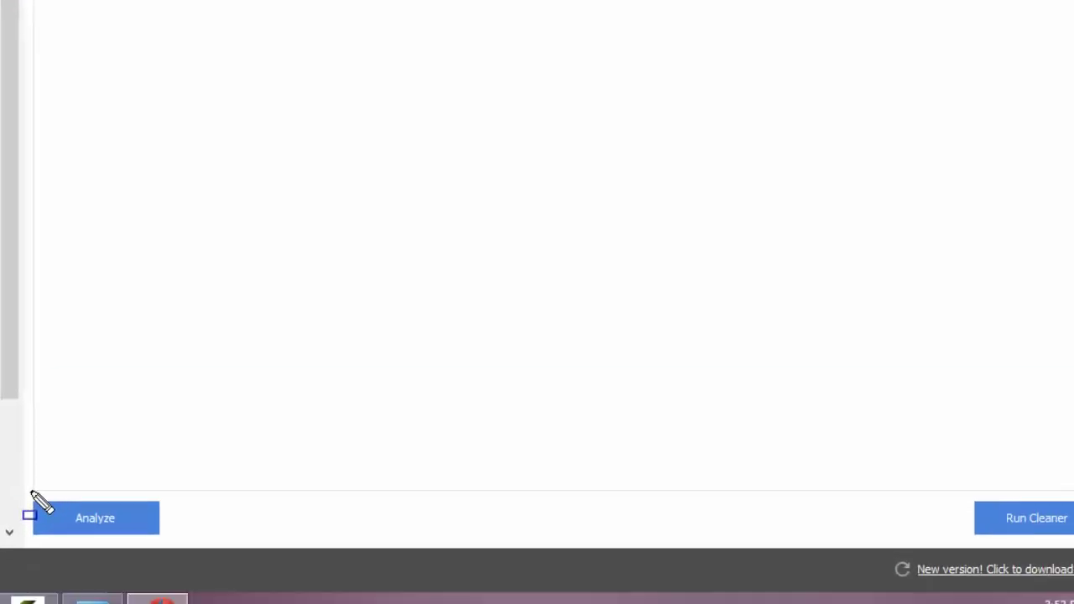
mouse_move(31, 493)
left_mouse_down()
mouse_move(125, 567)
mouse_move(206, 568)
mouse_move(211, 558)
left_mouse_up()
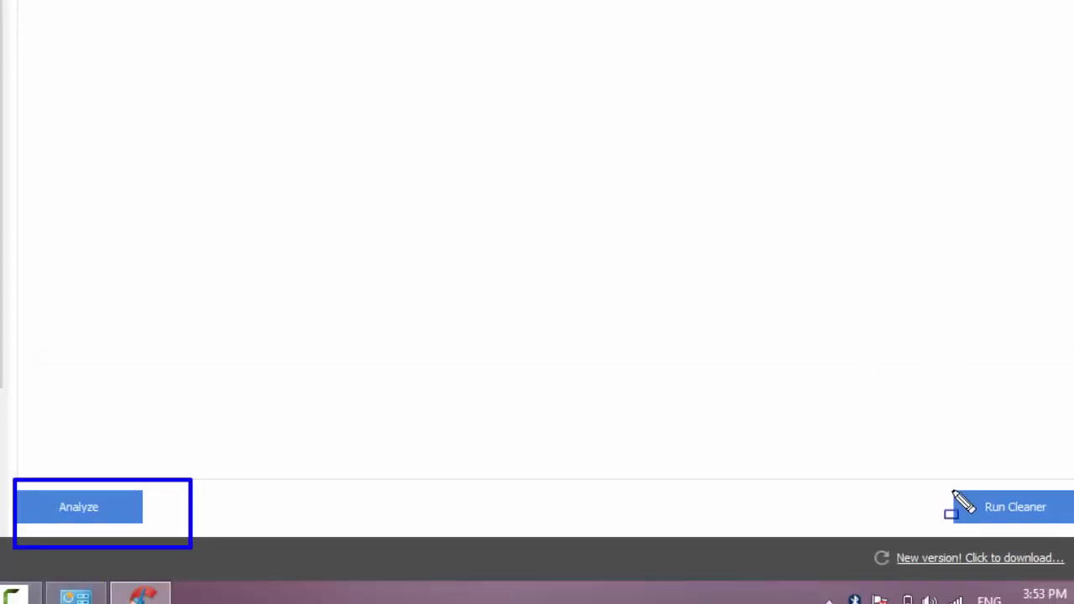
left_click_drag(946, 485, 1073, 543)
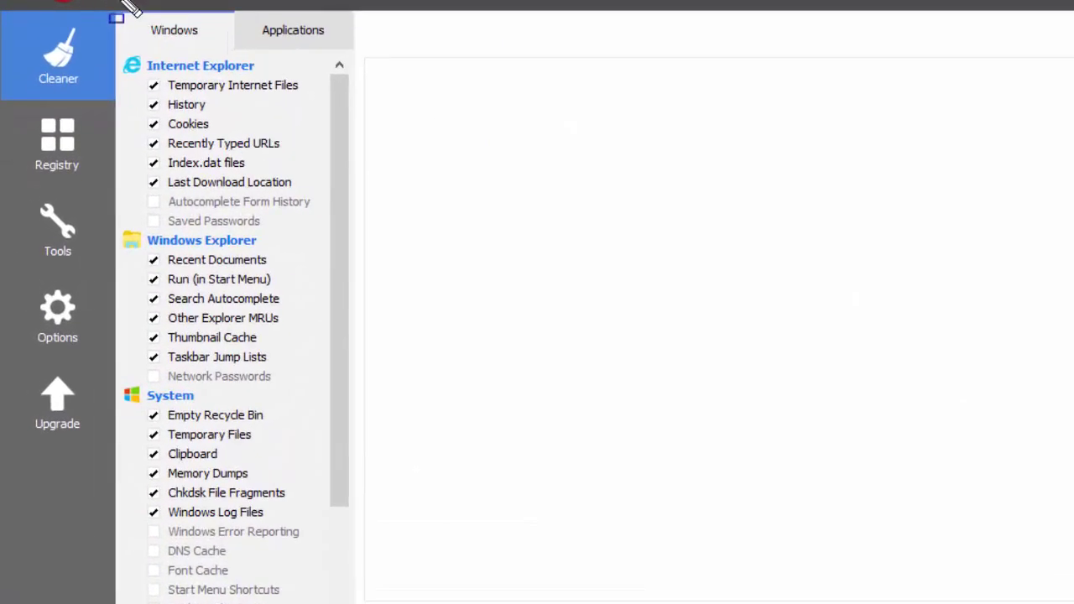
Review the cleaning items listed for Windows and for Applications, and return to the Windows list.
left_click_drag(116, 0, 209, 45)
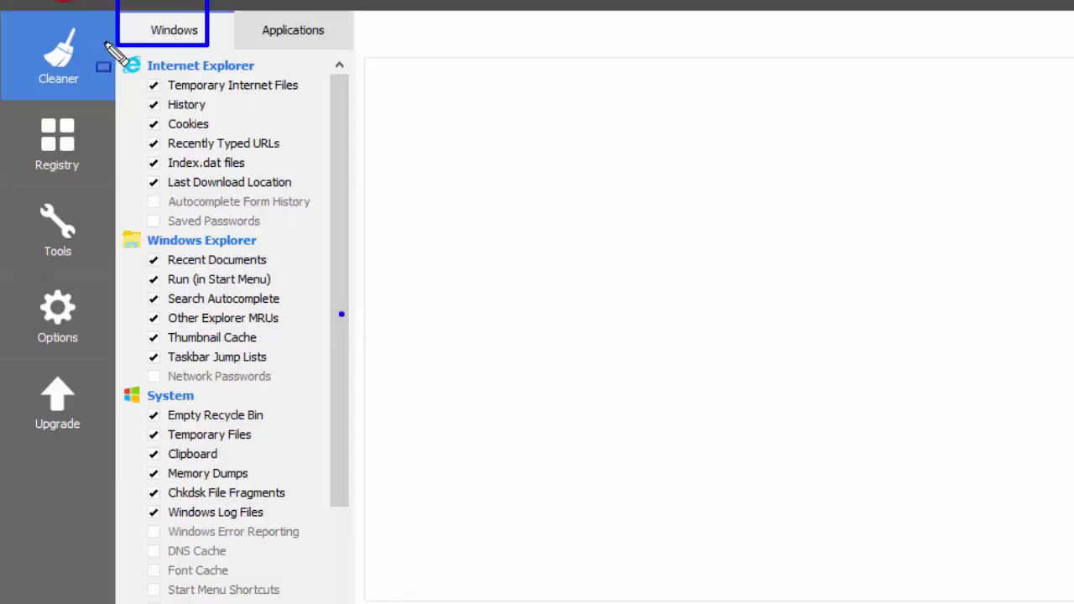
mouse_move(119, 47)
left_mouse_down()
mouse_move(316, 410)
mouse_move(338, 479)
mouse_move(337, 603)
left_mouse_up()
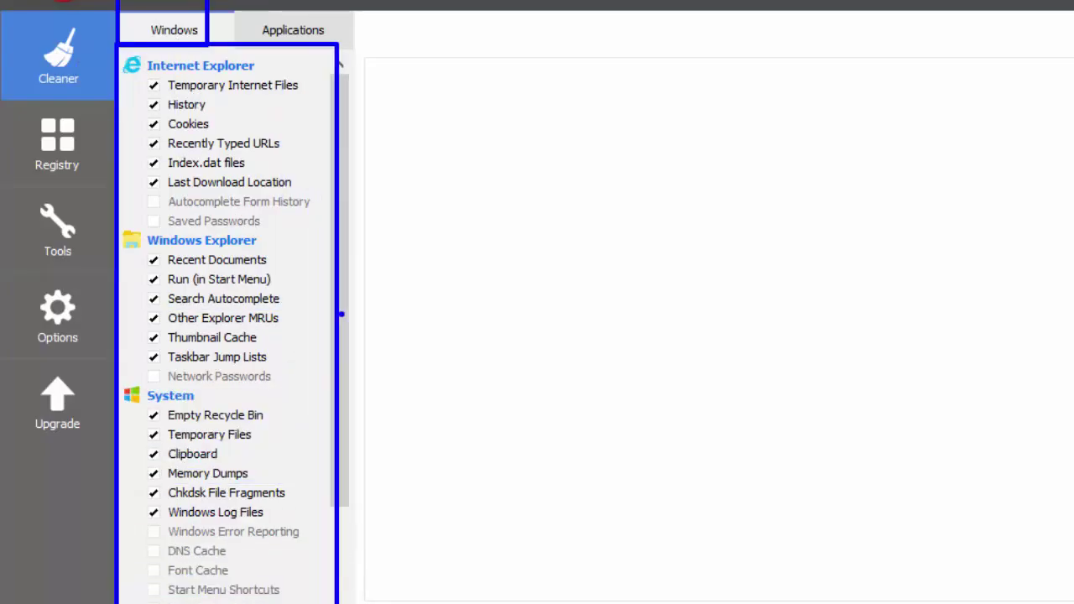
left_click(295, 29)
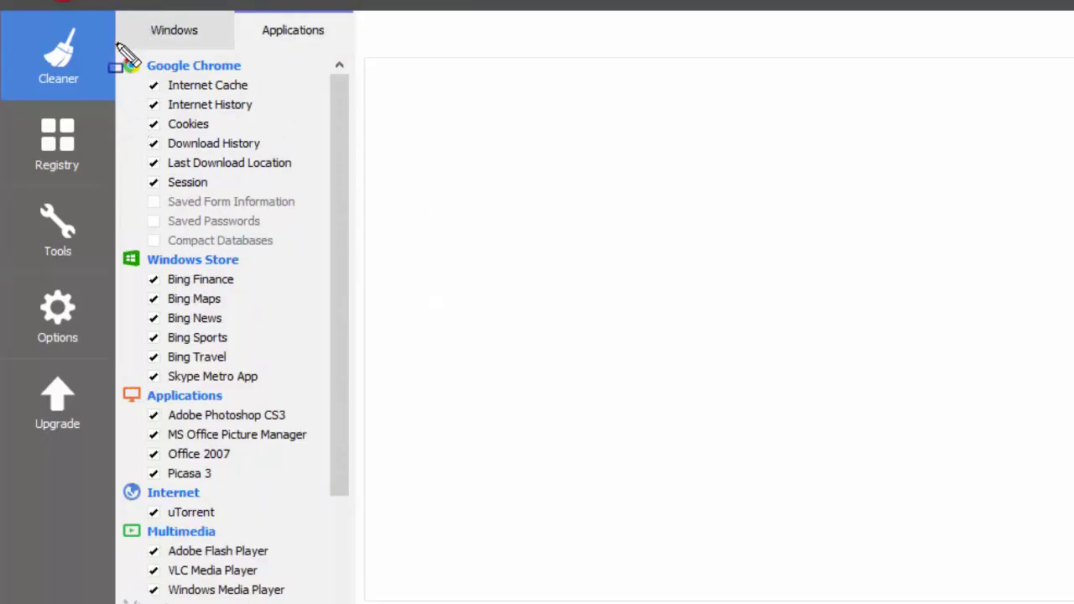
left_click_drag(114, 45, 266, 83)
mouse_move(98, 234)
left_mouse_down()
mouse_move(116, 253)
mouse_move(274, 283)
left_mouse_up()
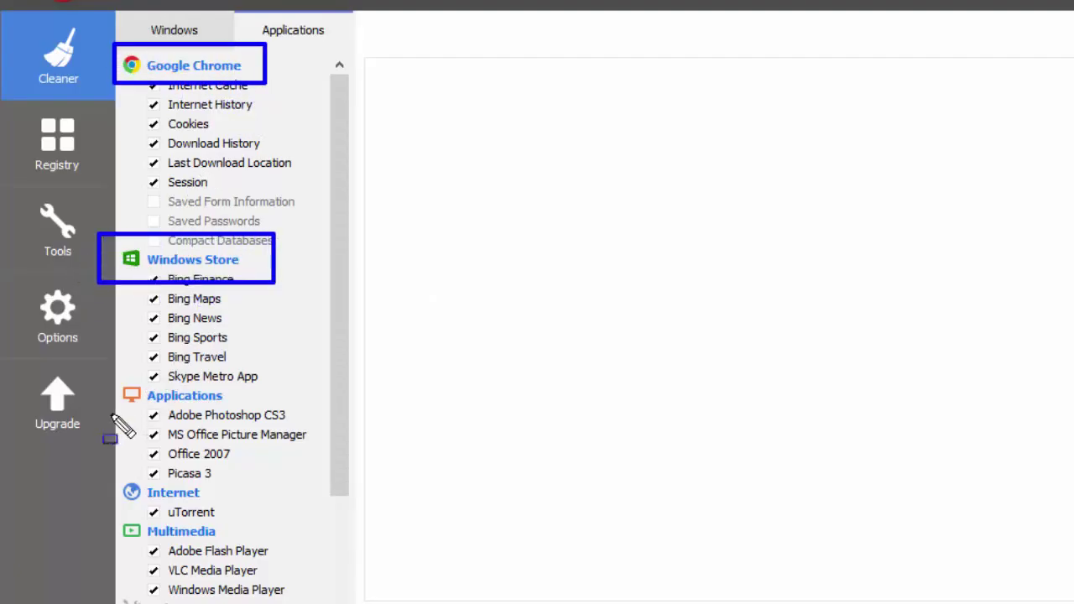
left_click_drag(101, 385, 244, 407)
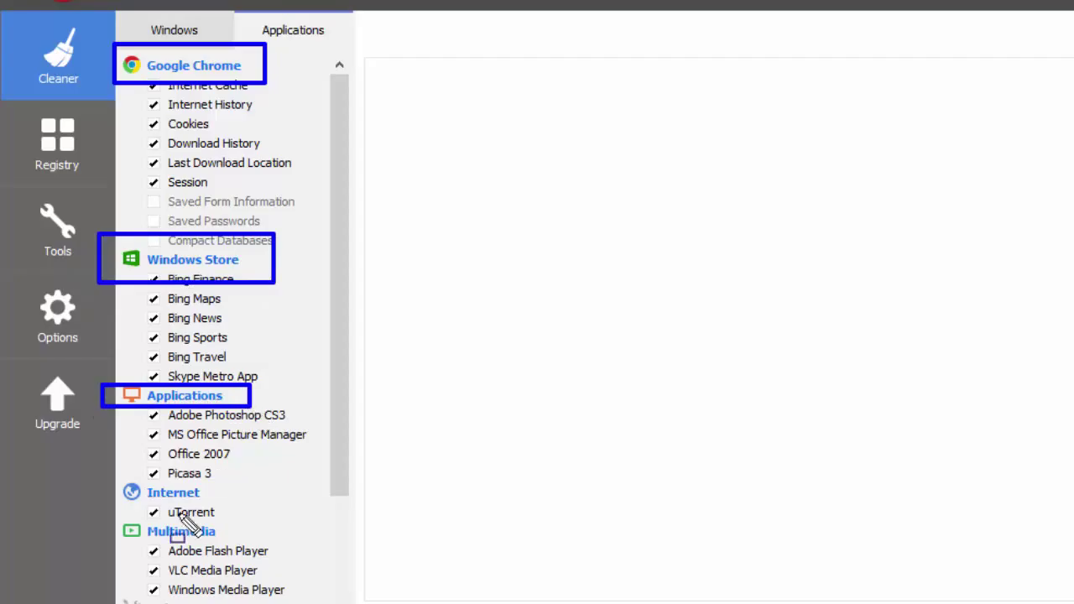
mouse_move(135, 387)
left_mouse_down()
mouse_move(320, 497)
mouse_move(328, 485)
left_mouse_up()
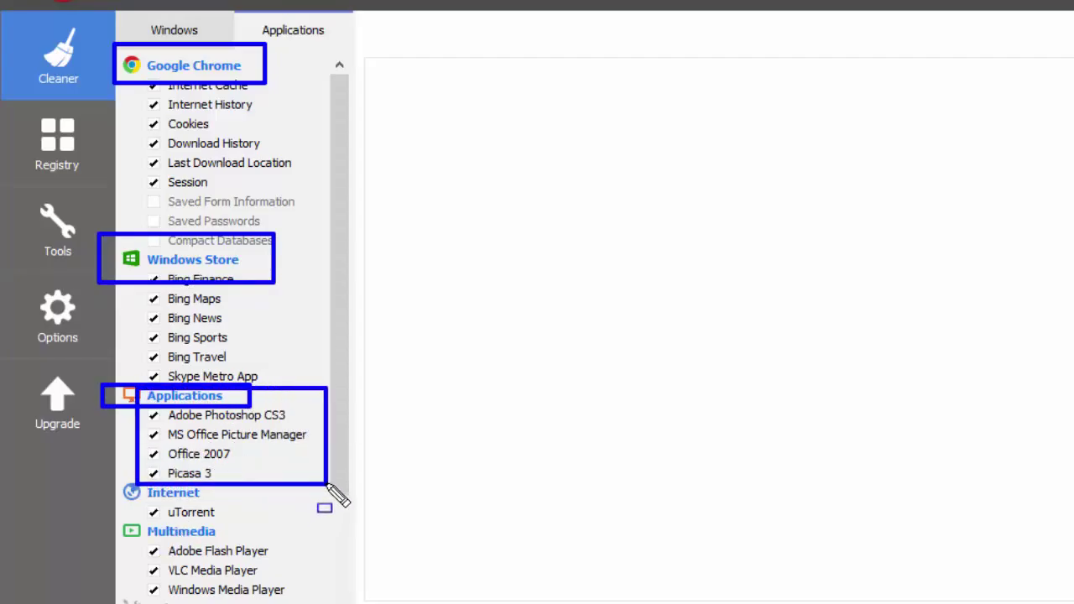
mouse_move(120, 479)
left_mouse_down()
mouse_move(149, 546)
mouse_move(251, 603)
mouse_move(291, 603)
left_mouse_up()
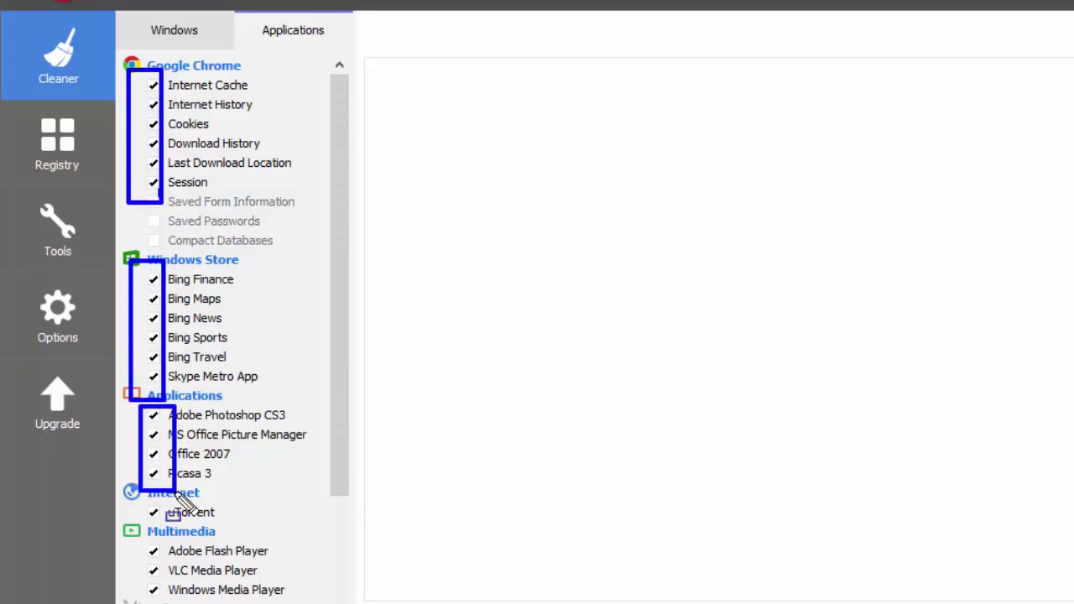
left_click(199, 34)
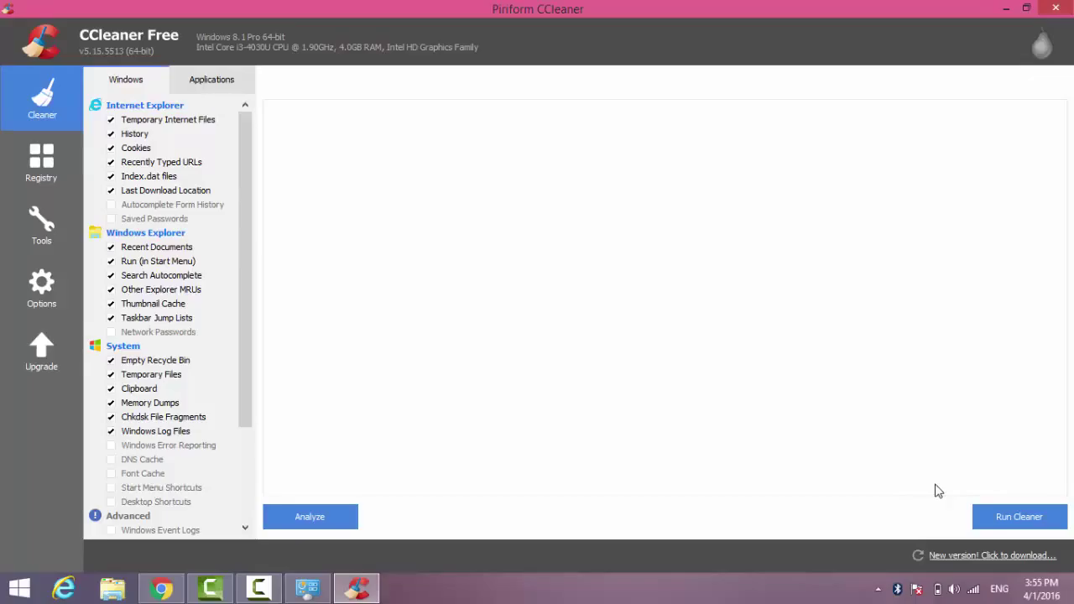
Analyze the system for removable files, allowing CCleaner to close Google Chrome.
left_click(292, 517)
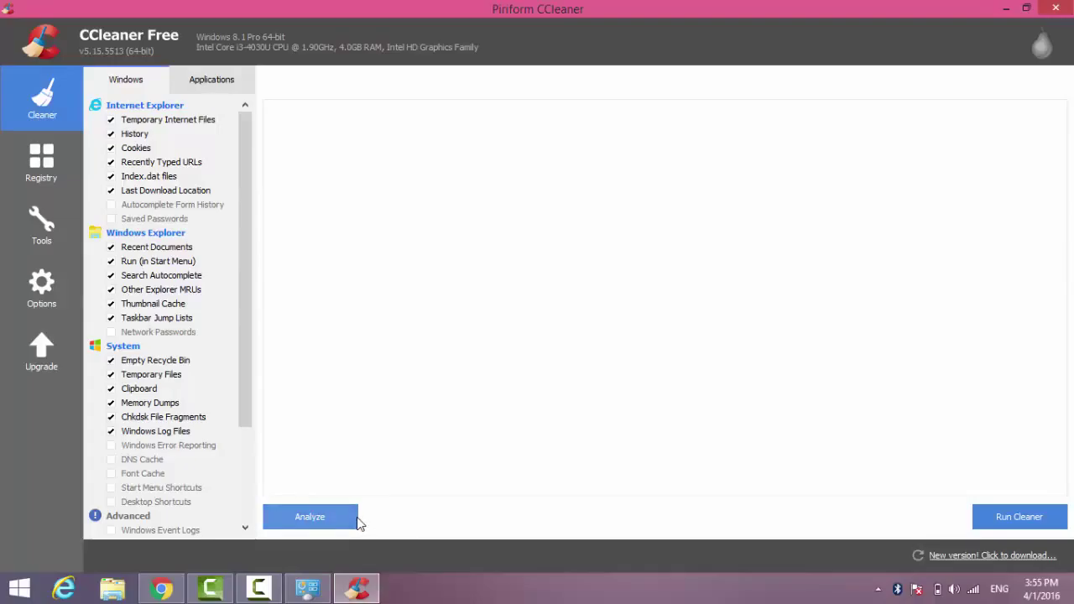
left_click(356, 518)
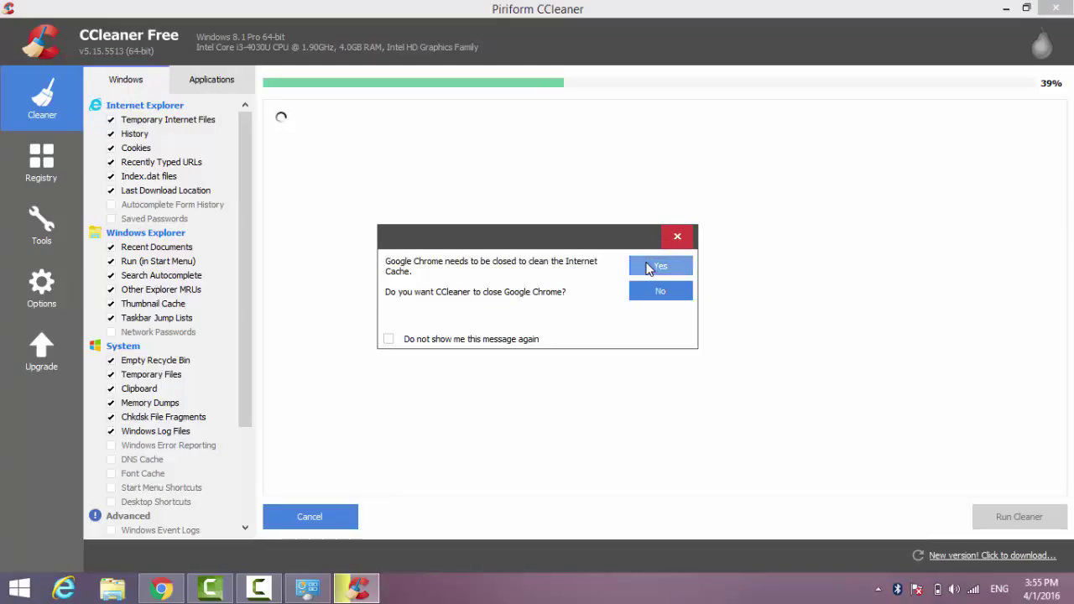
left_click(659, 267)
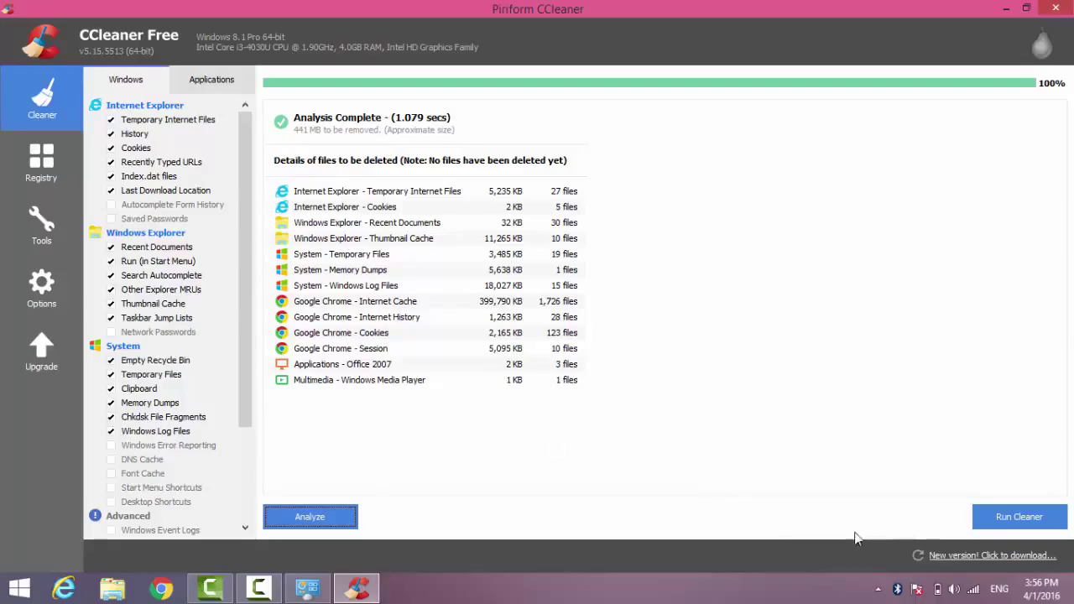
Run the cleaner twice, approving the permanent deletion of files each time.
left_click(1016, 509)
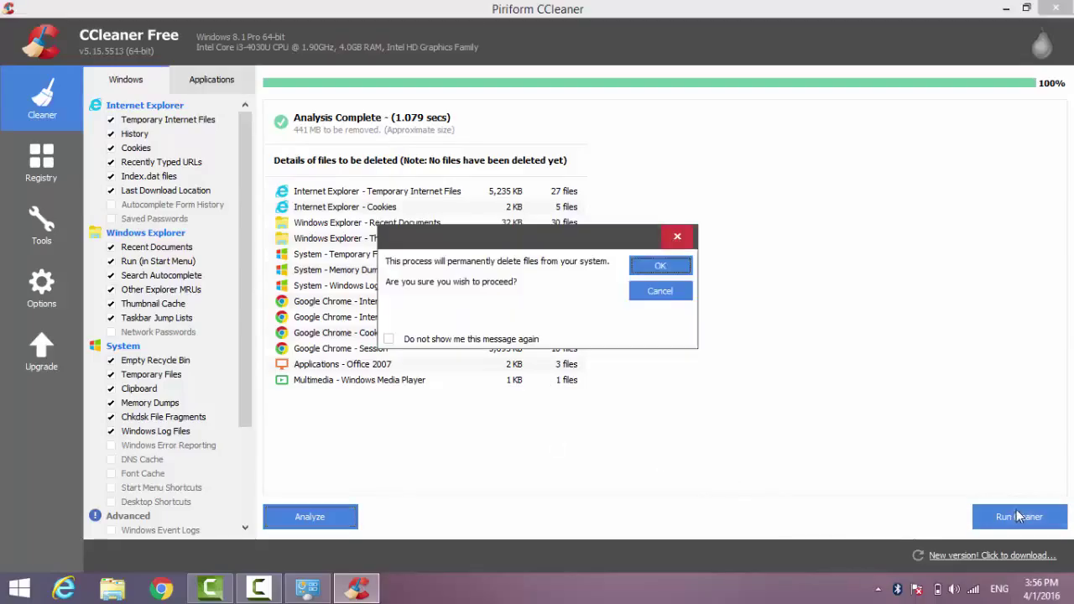
left_click(659, 266)
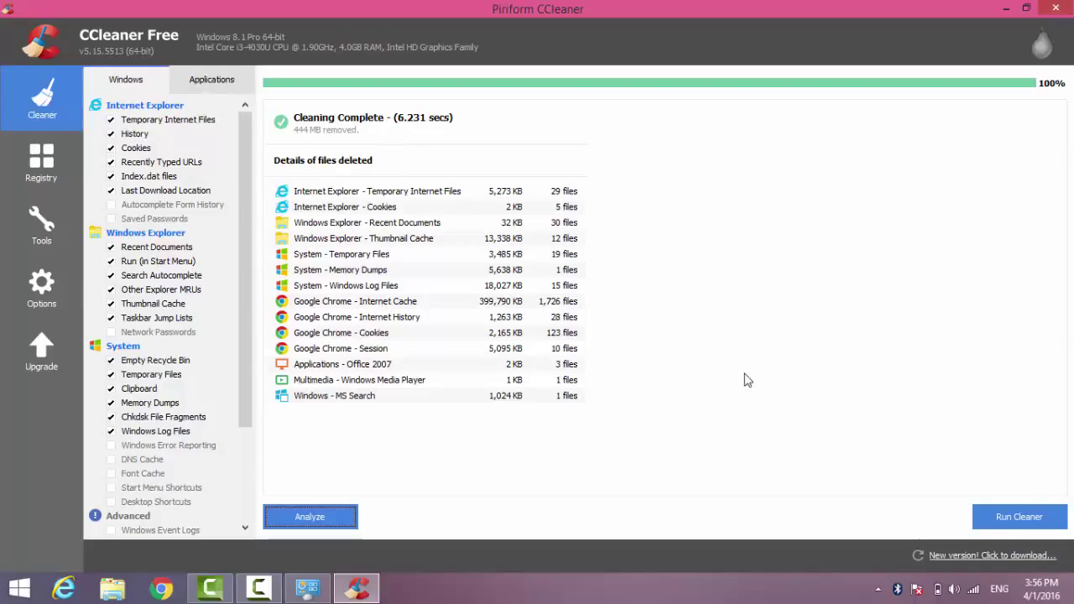
left_click(1017, 515)
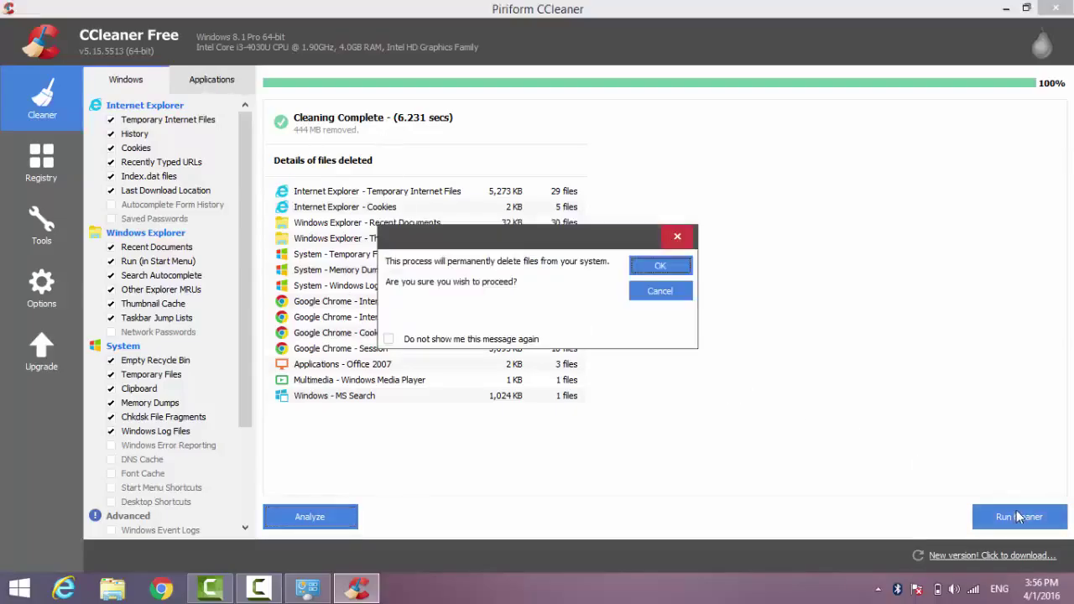
left_click(673, 266)
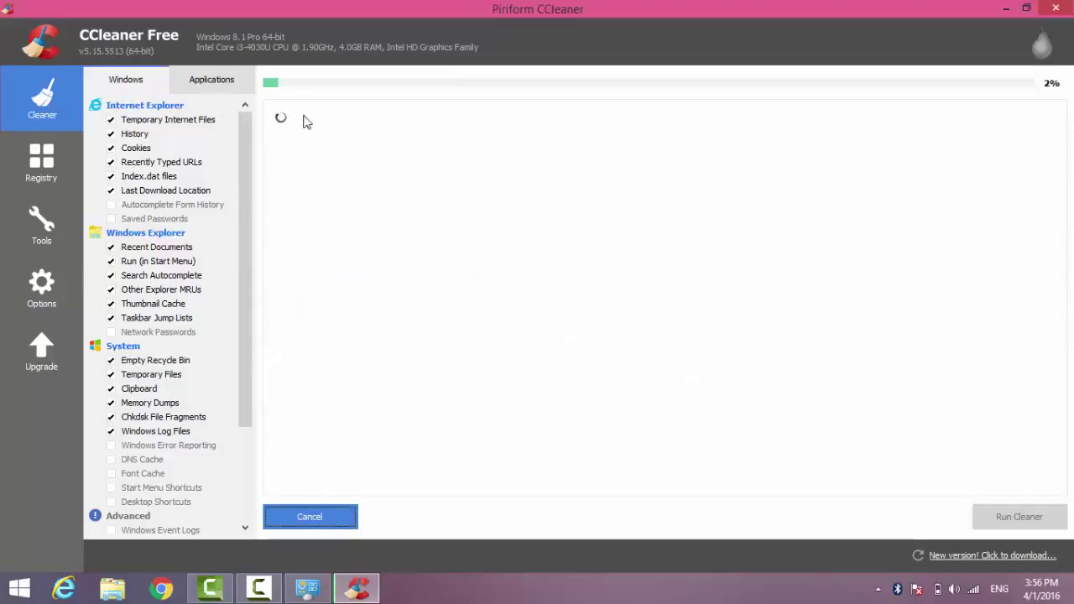